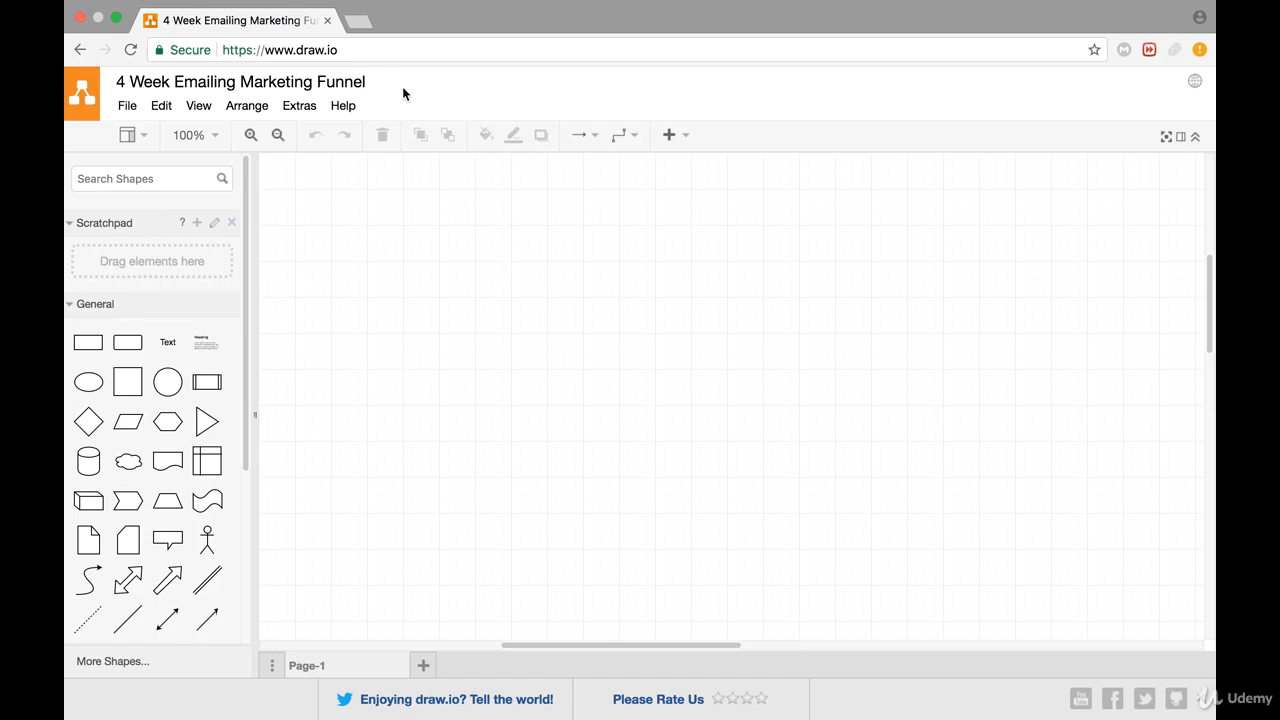
Add a rectangle near the top of the canvas and label it "Week 1"
click(88, 342)
drag(350, 192, 396, 193)
double_click(370, 189)
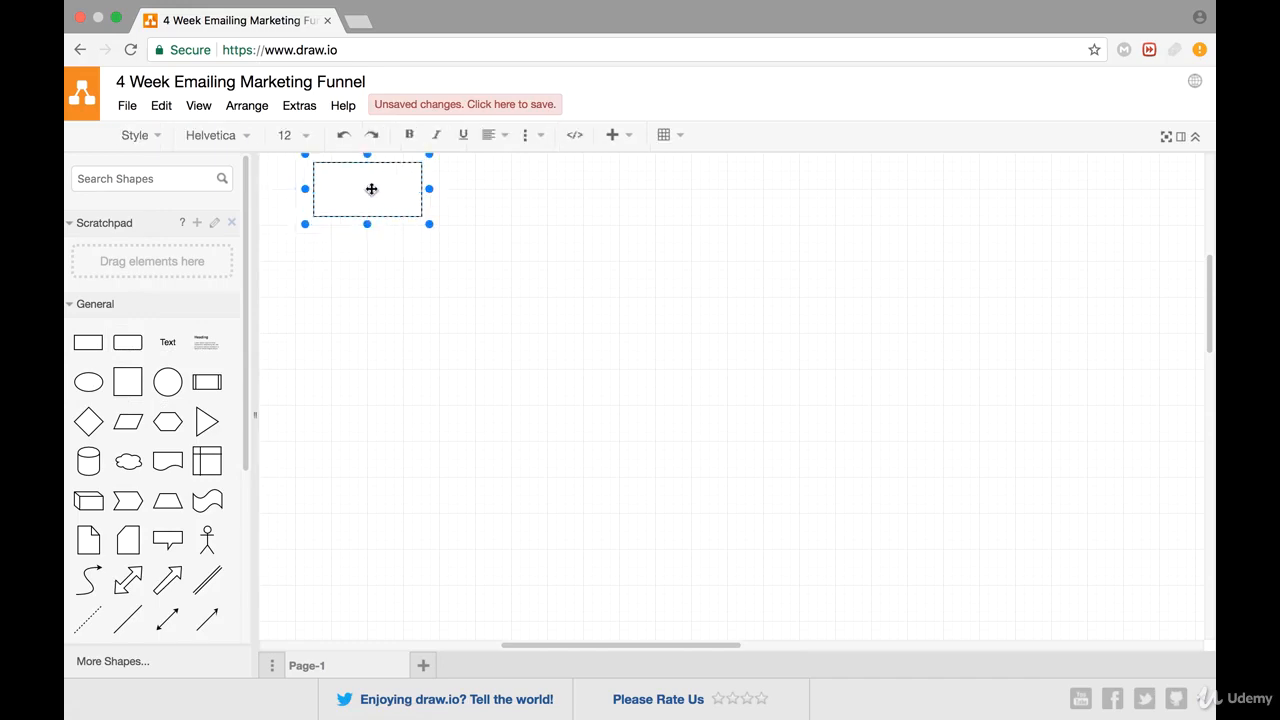
text(W)
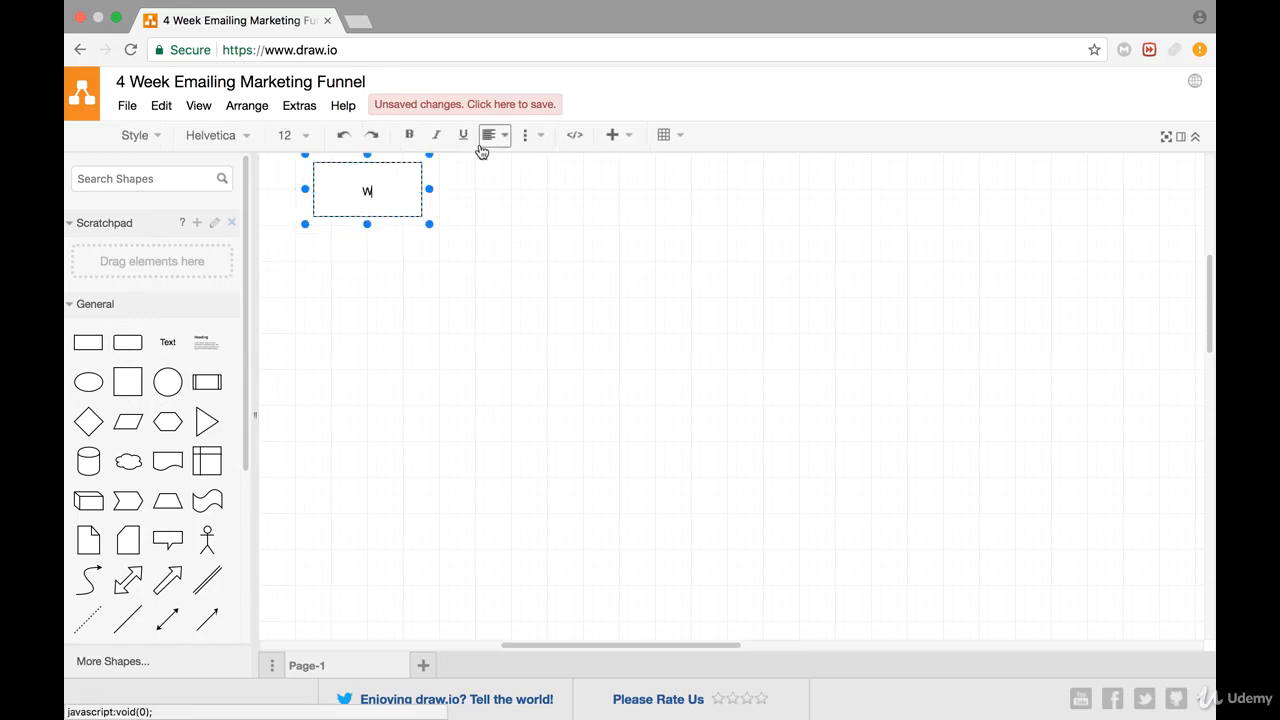
text(eek 1)
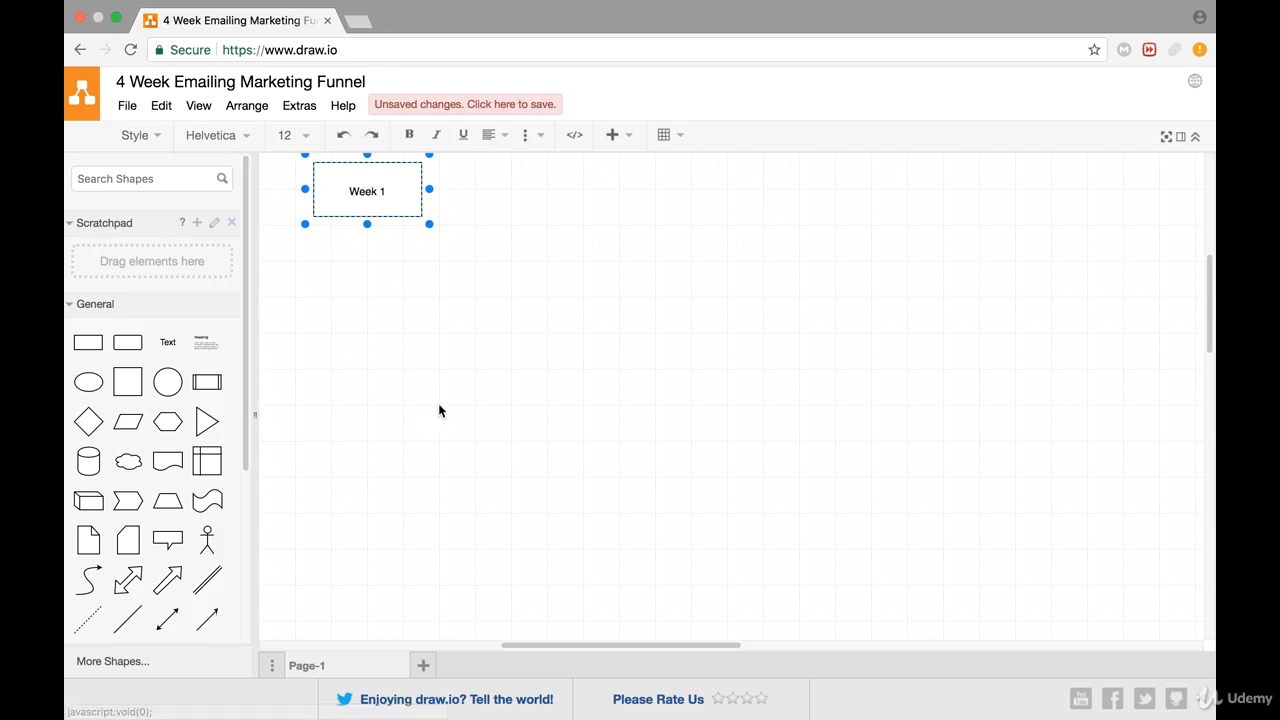
click(446, 397)
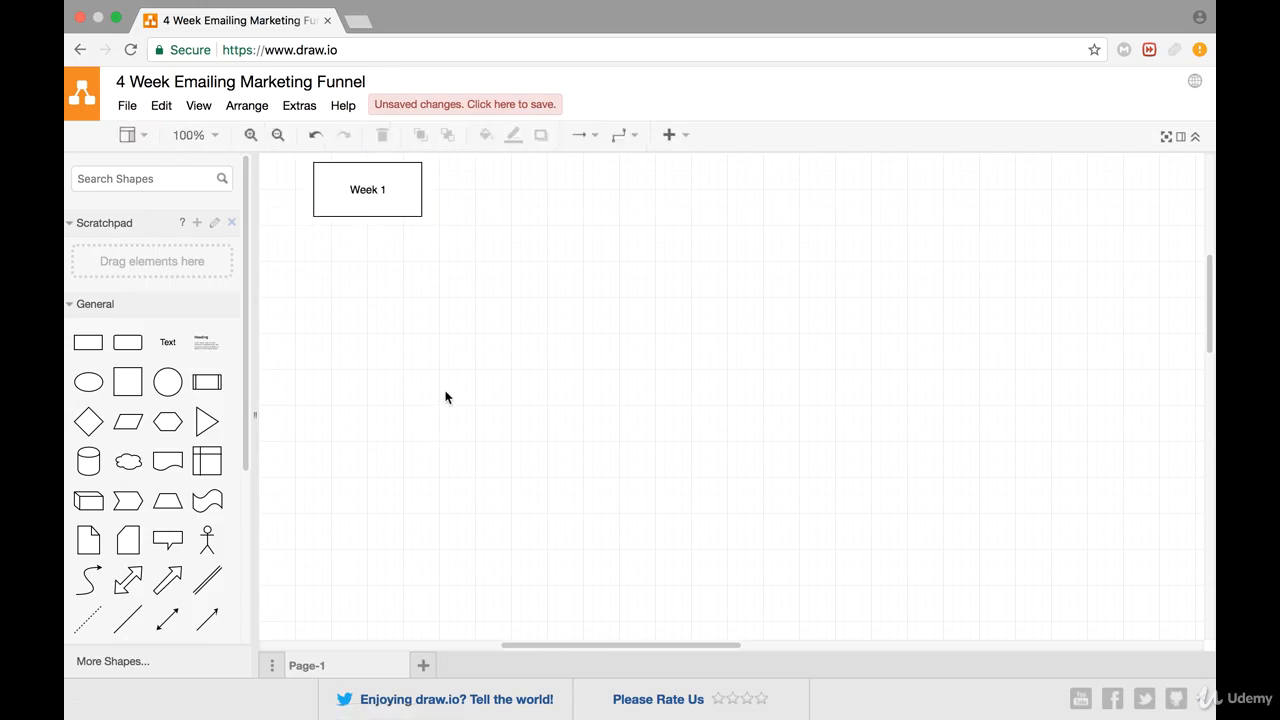
Add a rectangle below and to the left of the Week 1 box and label it "Email send"
scroll(408, 365, left, 3)
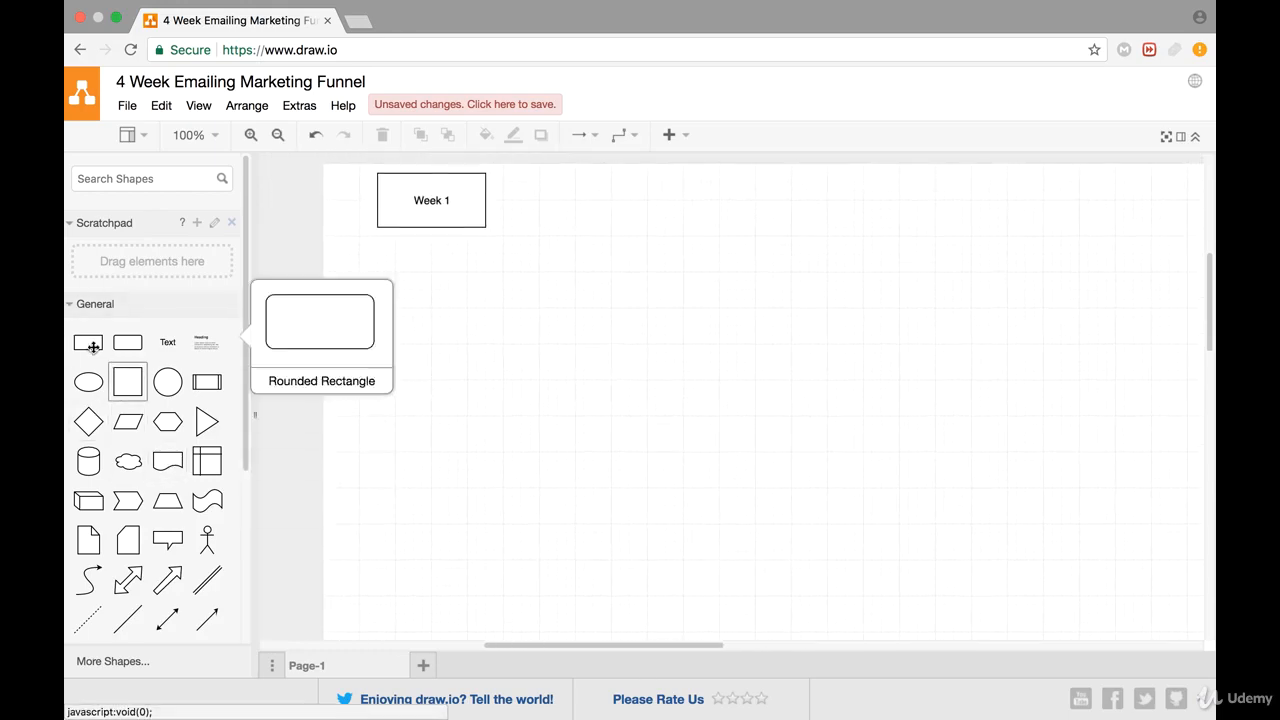
drag(89, 342, 306, 281)
double_click(364, 310)
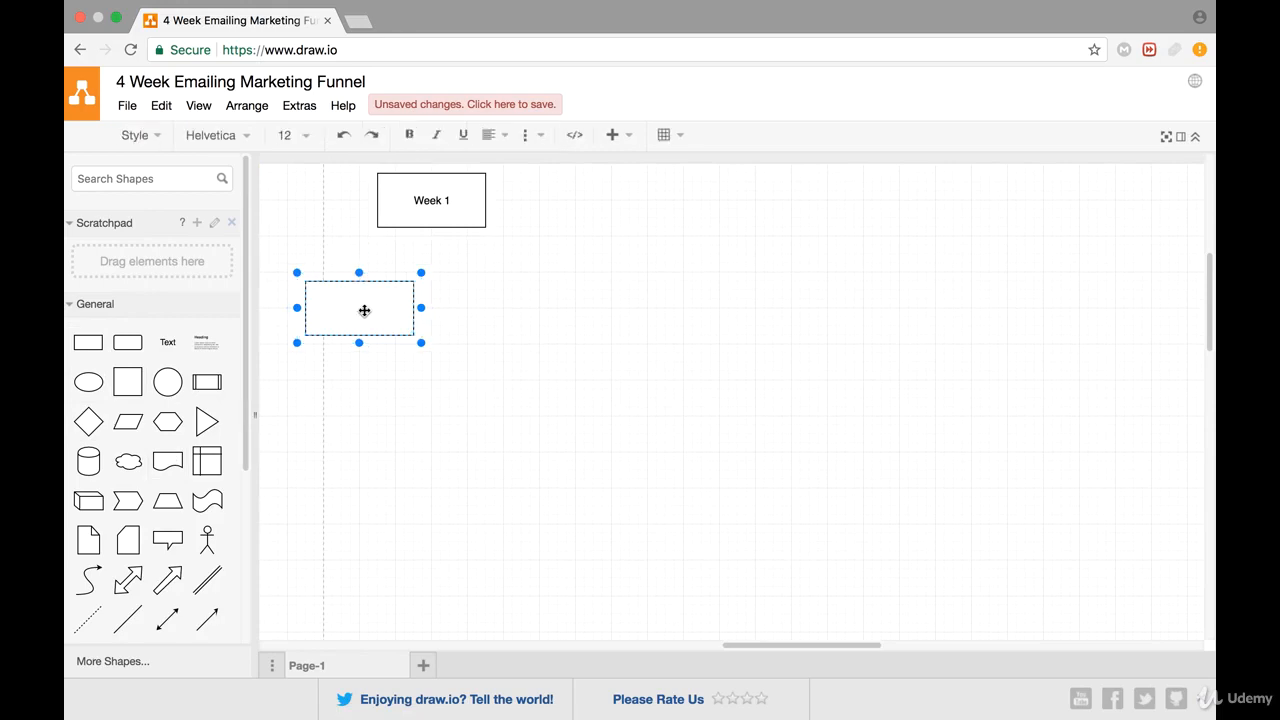
text(Email send)
click(513, 318)
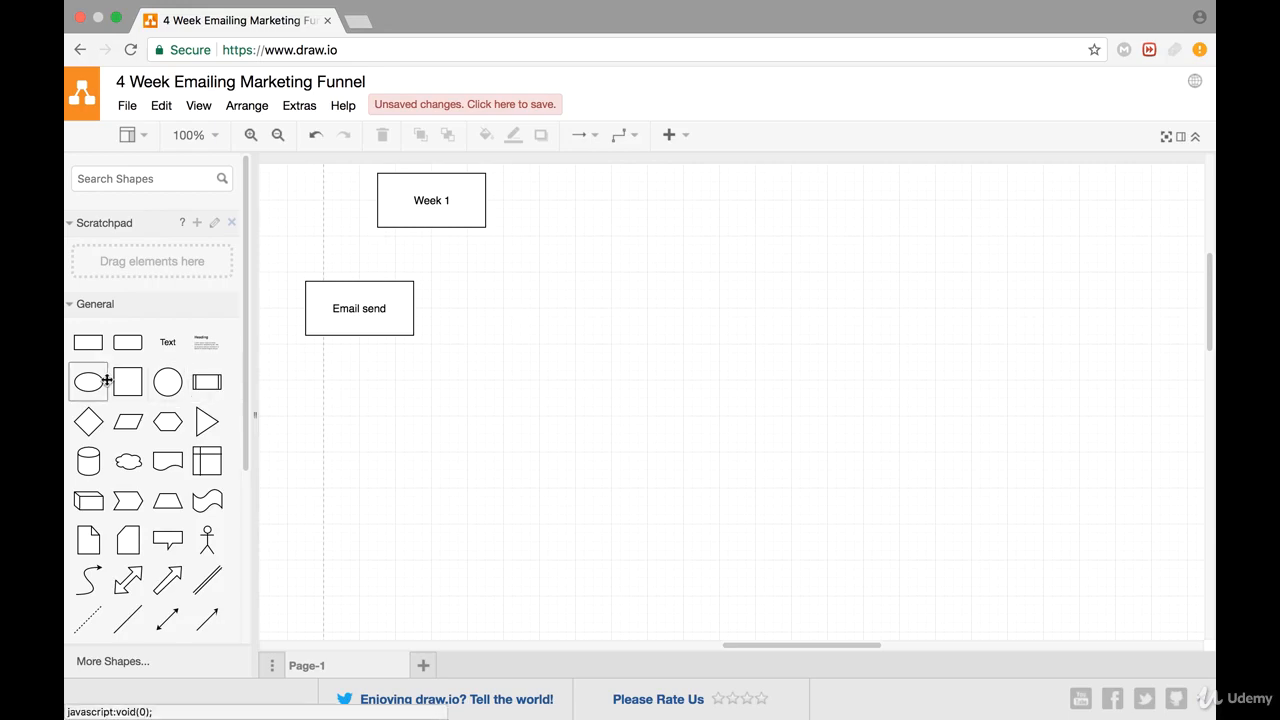
Place a rectangle to the upper right of the Email send box and label it "Open, click, subscribe"
drag(90, 345, 479, 236)
double_click(493, 264)
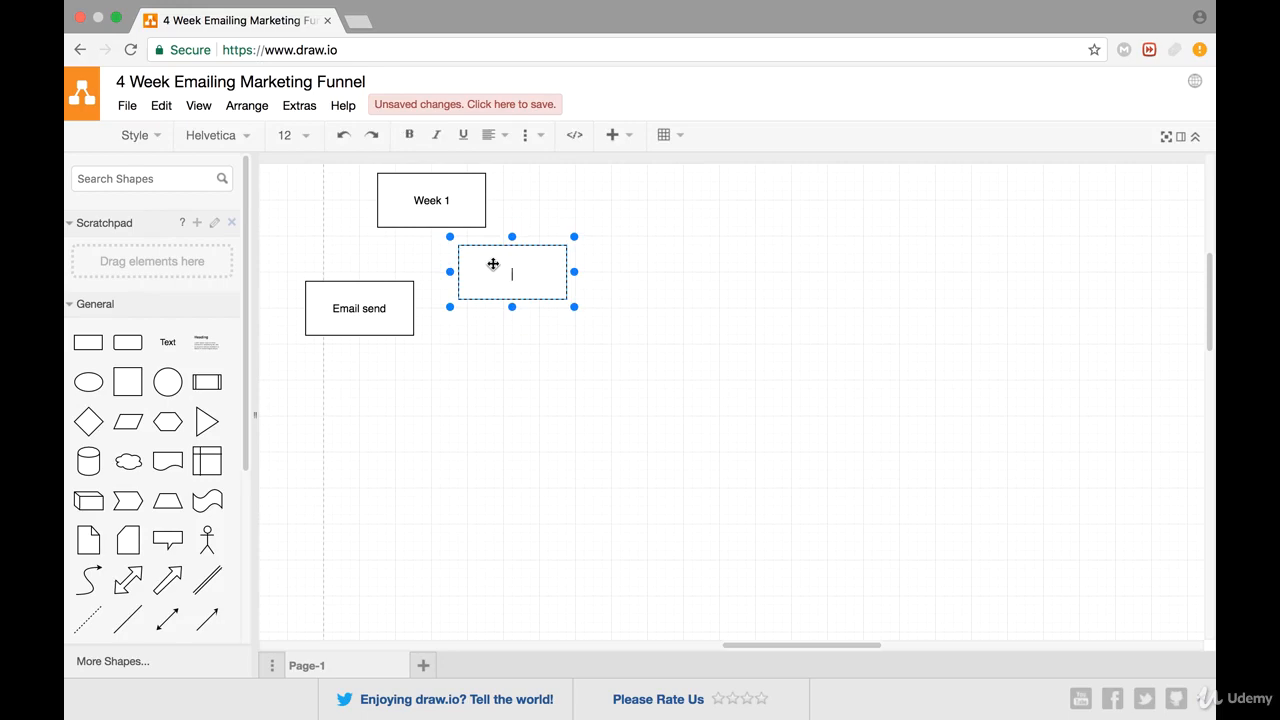
text(Open, click, subscribe)
click(509, 369)
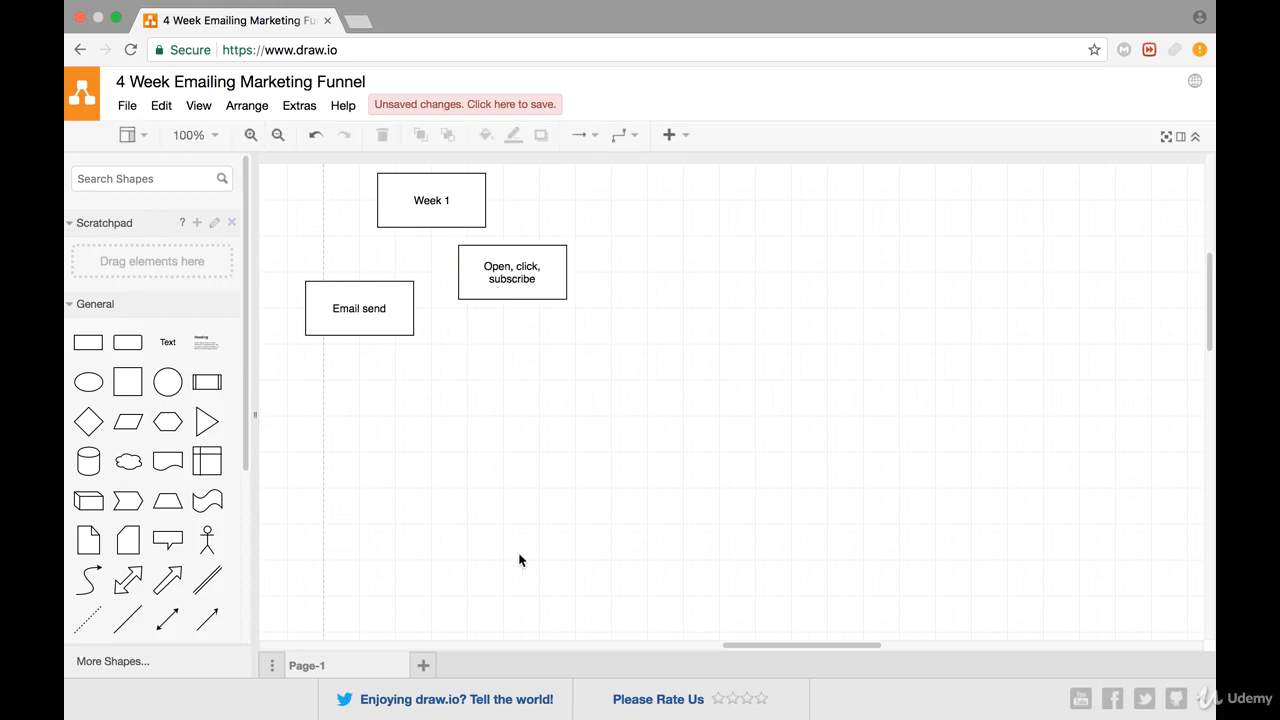
Add a rectangle directly below the "Open, click, subscribe" box and label it "Click/open"
drag(88, 342, 458, 320)
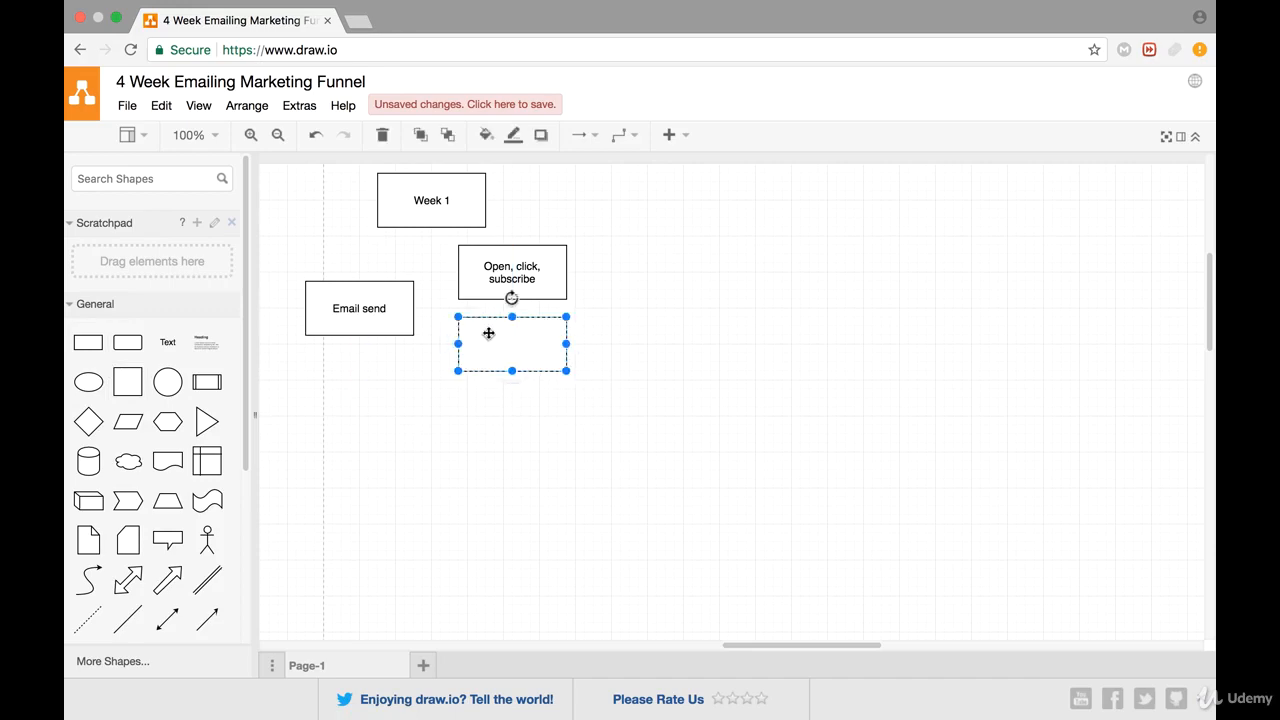
double_click(511, 342)
text(Clic)
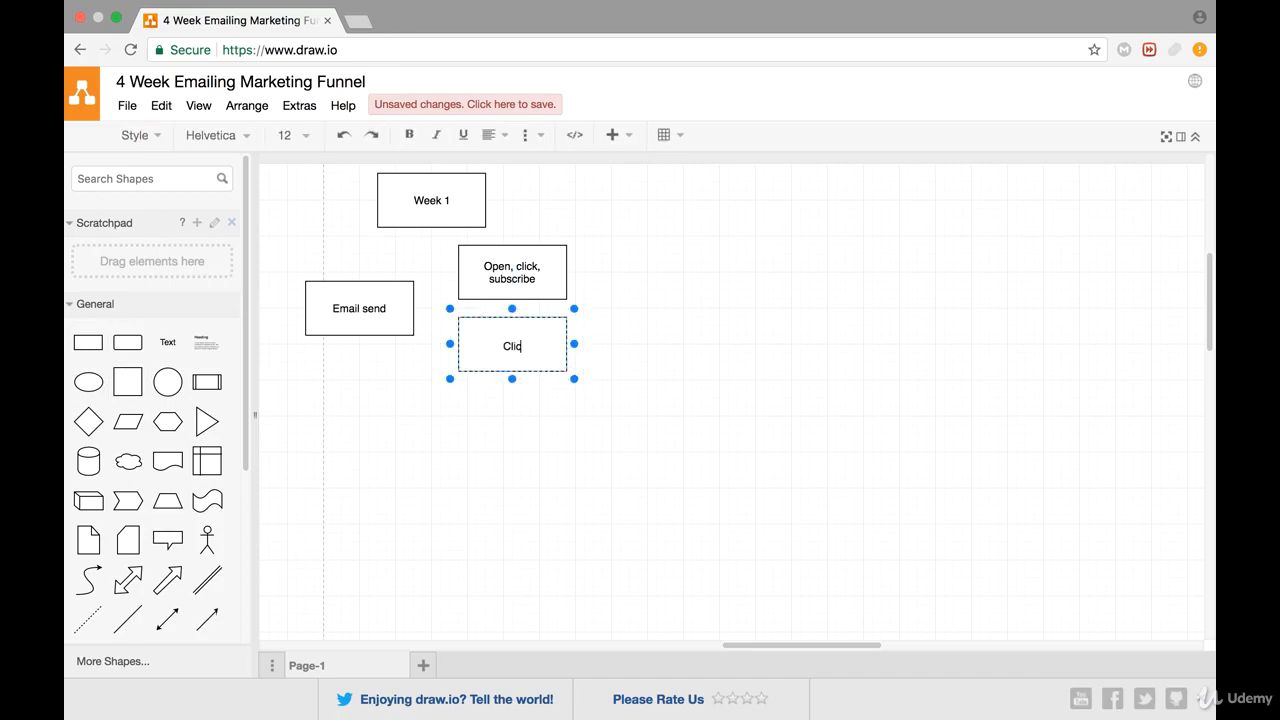
text(k,)
text(/open)
click(490, 465)
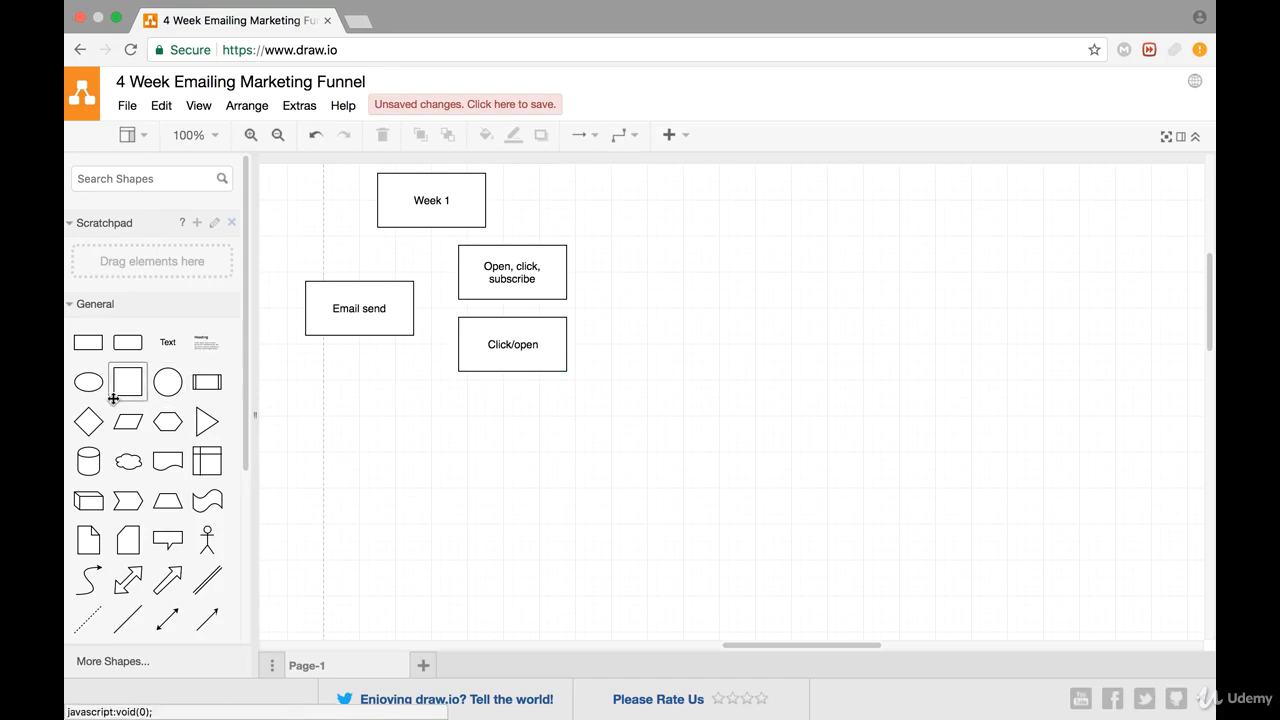
Add a rectangle aligned below the Click/open box and label it "Abandoned subscribe"
mouse_move(92, 346)
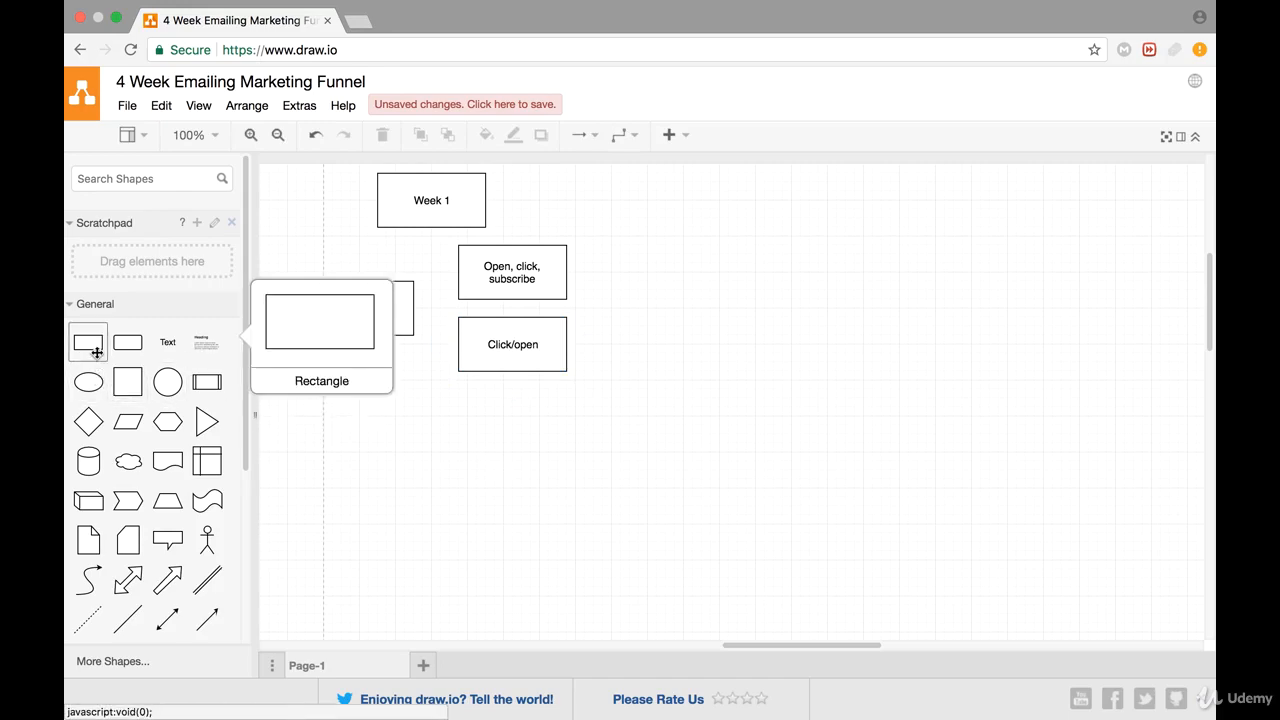
drag(96, 352, 459, 396)
double_click(517, 417)
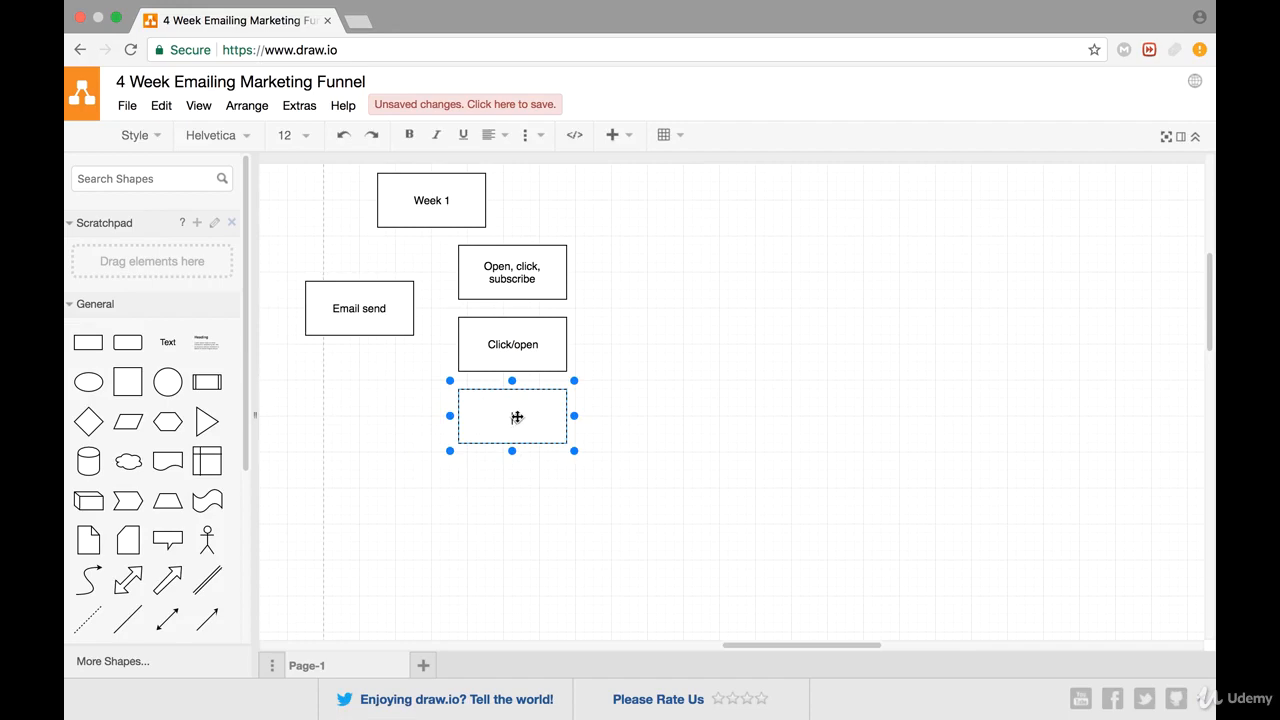
text(Abandoned subscribe)
click(443, 471)
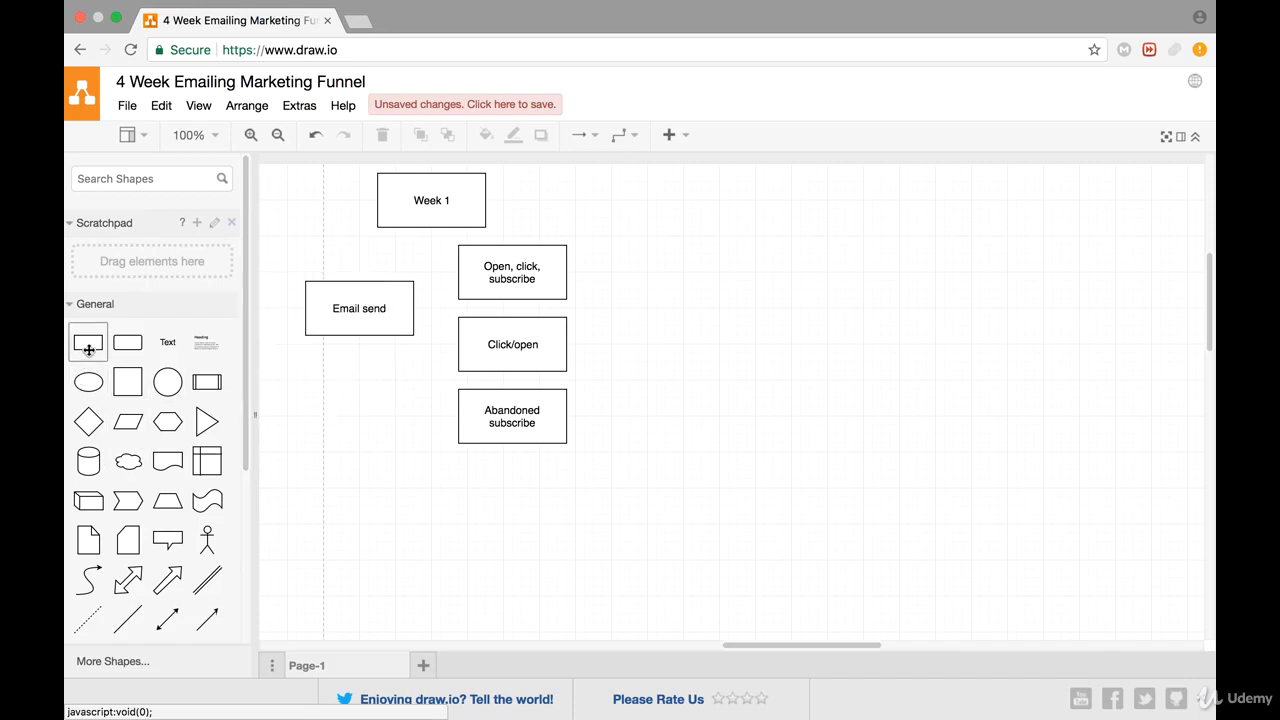
Add a rectangle aligned below the Abandoned subscribe box and label it "Unsubscribe"
drag(89, 349, 456, 467)
double_click(505, 481)
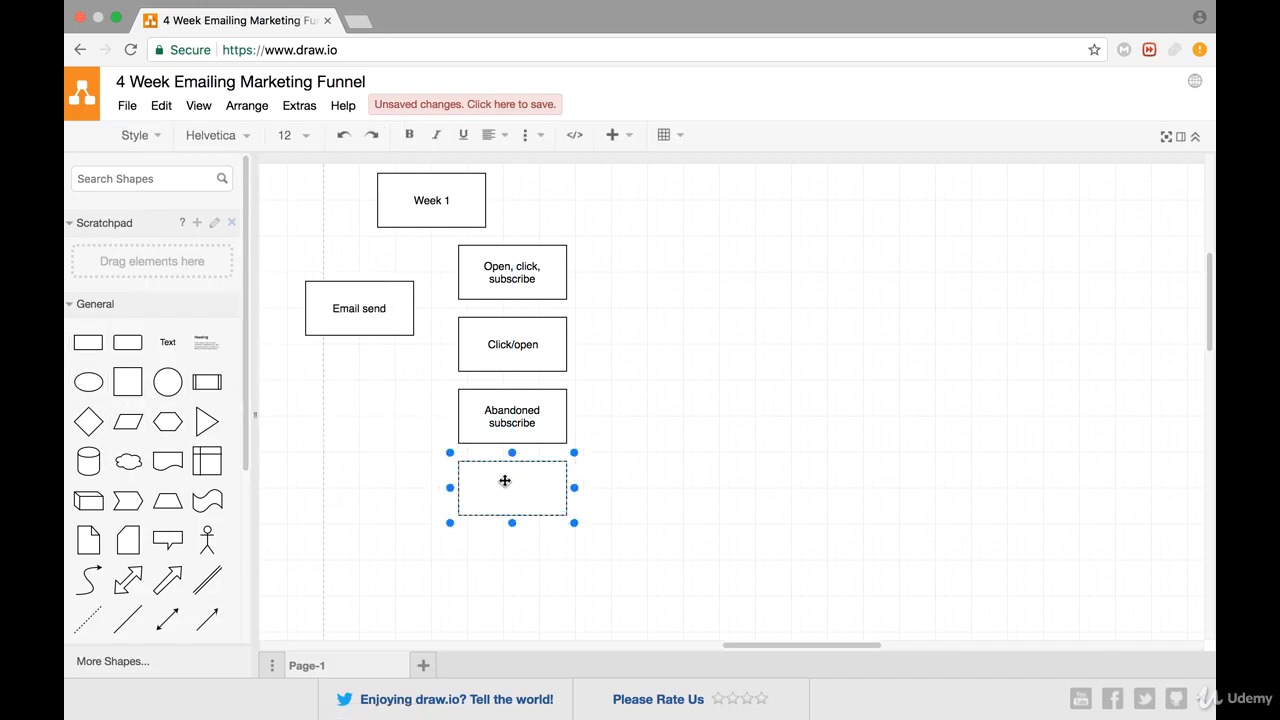
text(Unscrub)
key(BackSpace)
key(BackSpace)
text(ibe)
key(BackSpace)
key(BackSpace)
key(BackSpace)
key(BackSpace)
key(BackSpace)
key(BackSpace)
text(ubscribe)
click(522, 583)
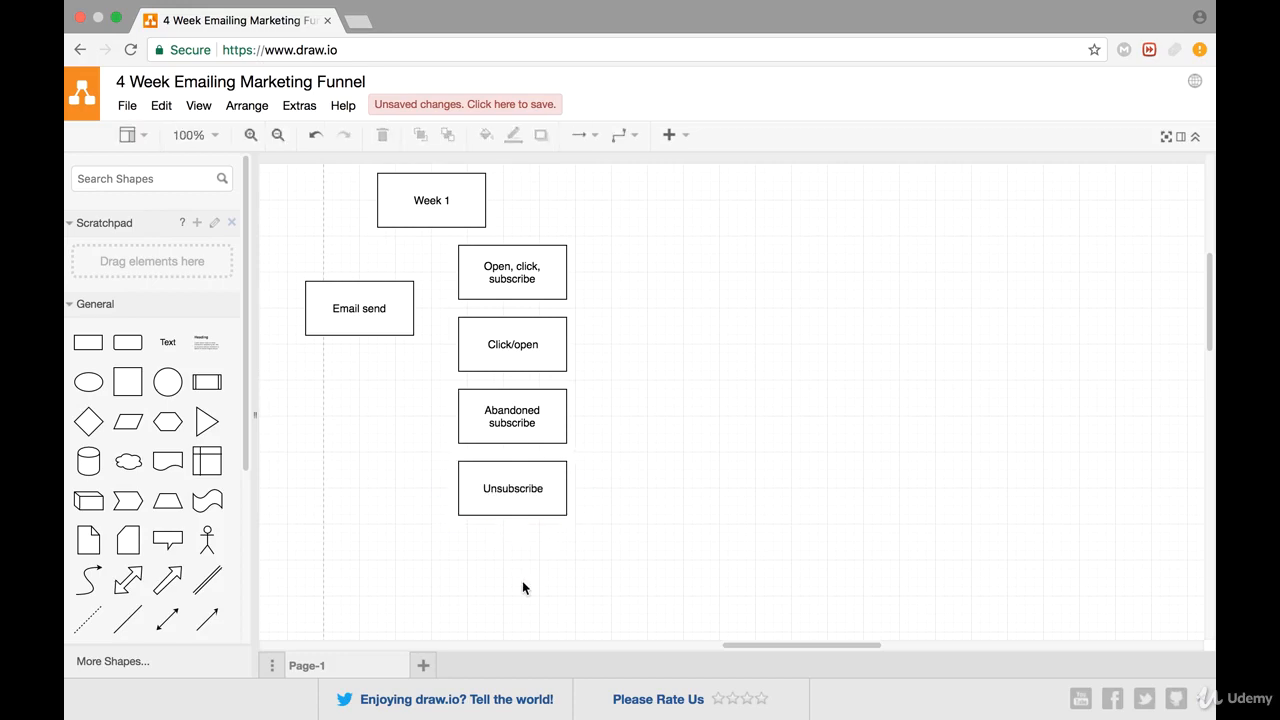
click(526, 507)
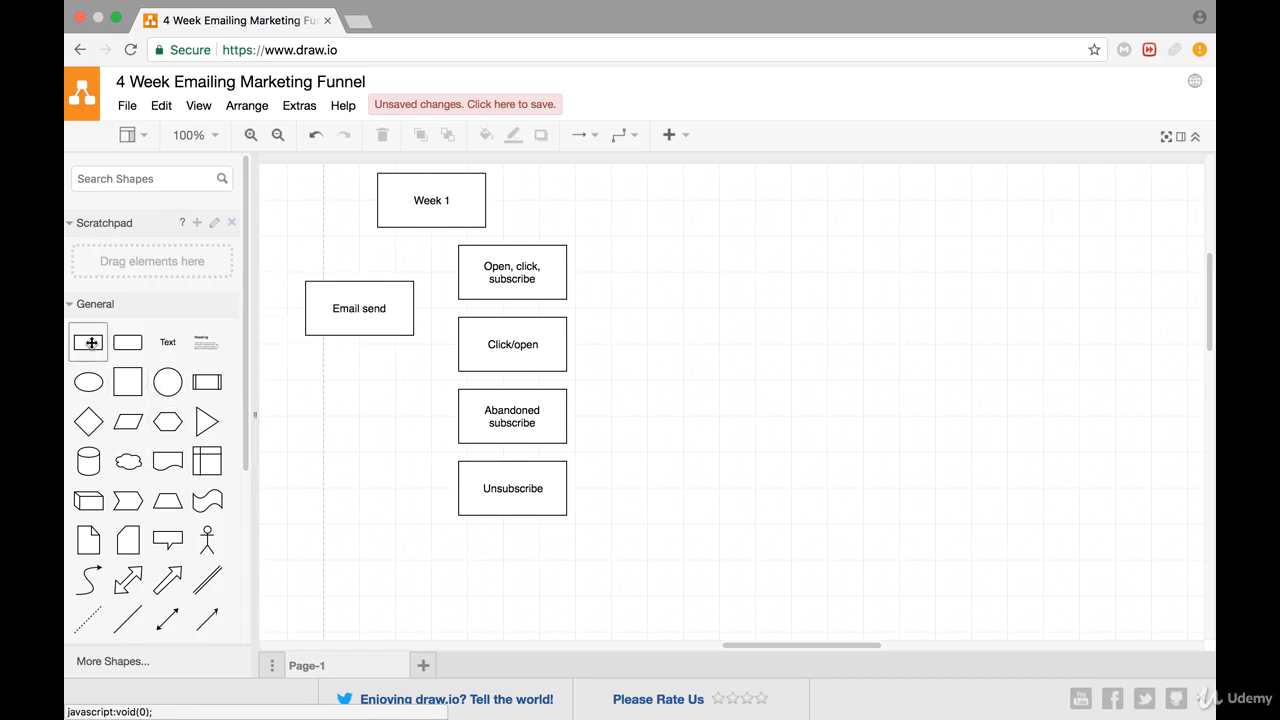
Add a rectangle aligned below the Unsubscribe box and label it "Non open"
drag(91, 342, 475, 544)
drag(466, 535, 458, 527)
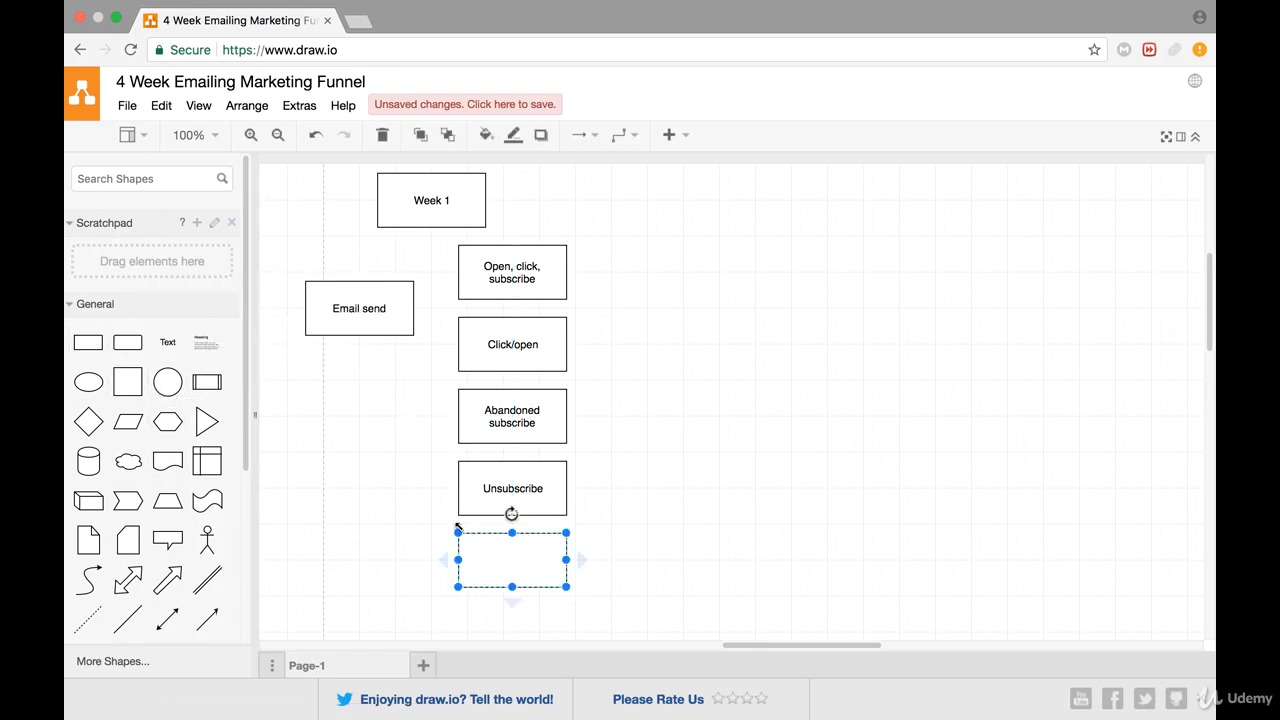
double_click(491, 569)
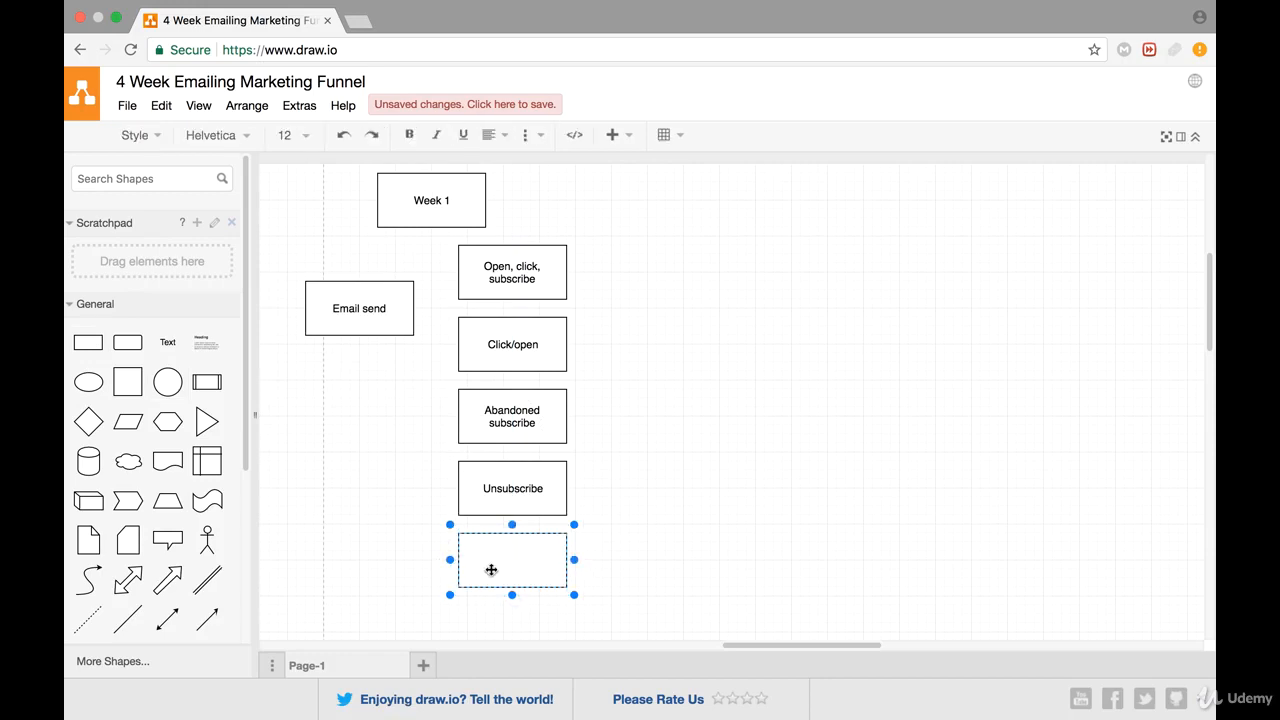
text(Non open)
click(683, 488)
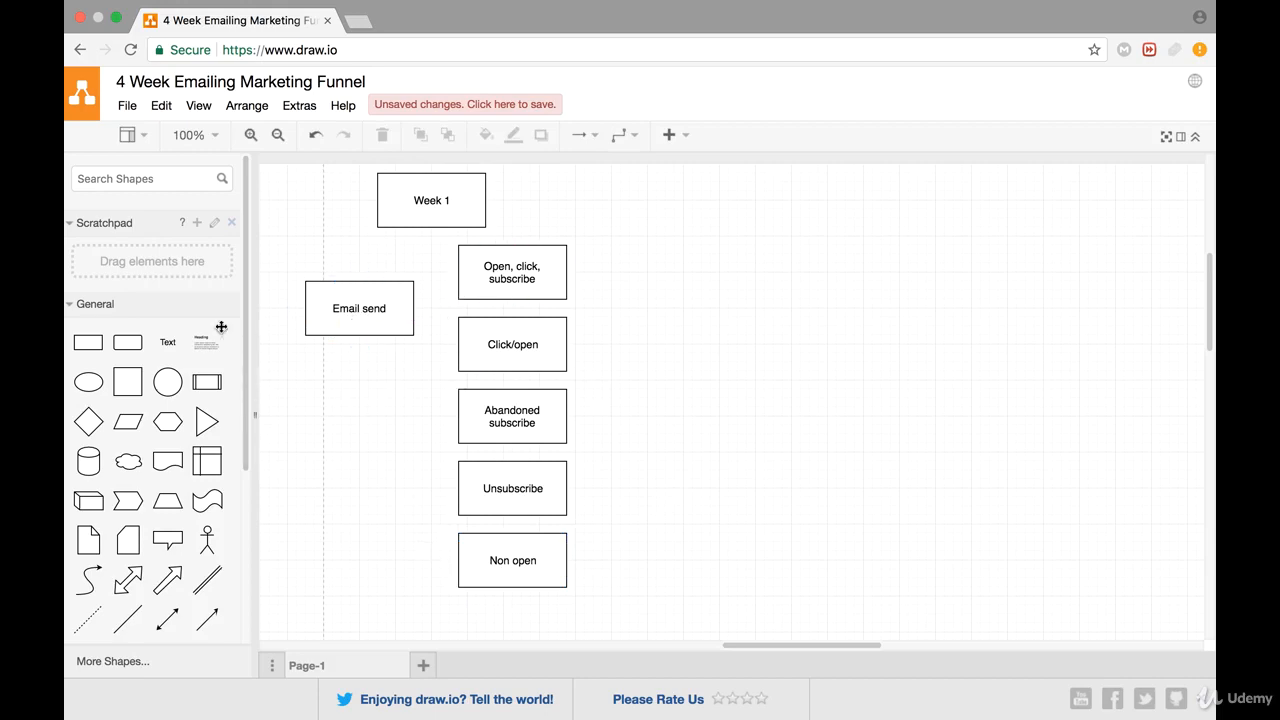
Draw a directional arrow from the Email send box to the "Open, click, subscribe" box and fit it in the gap between them
drag(207, 617, 456, 275)
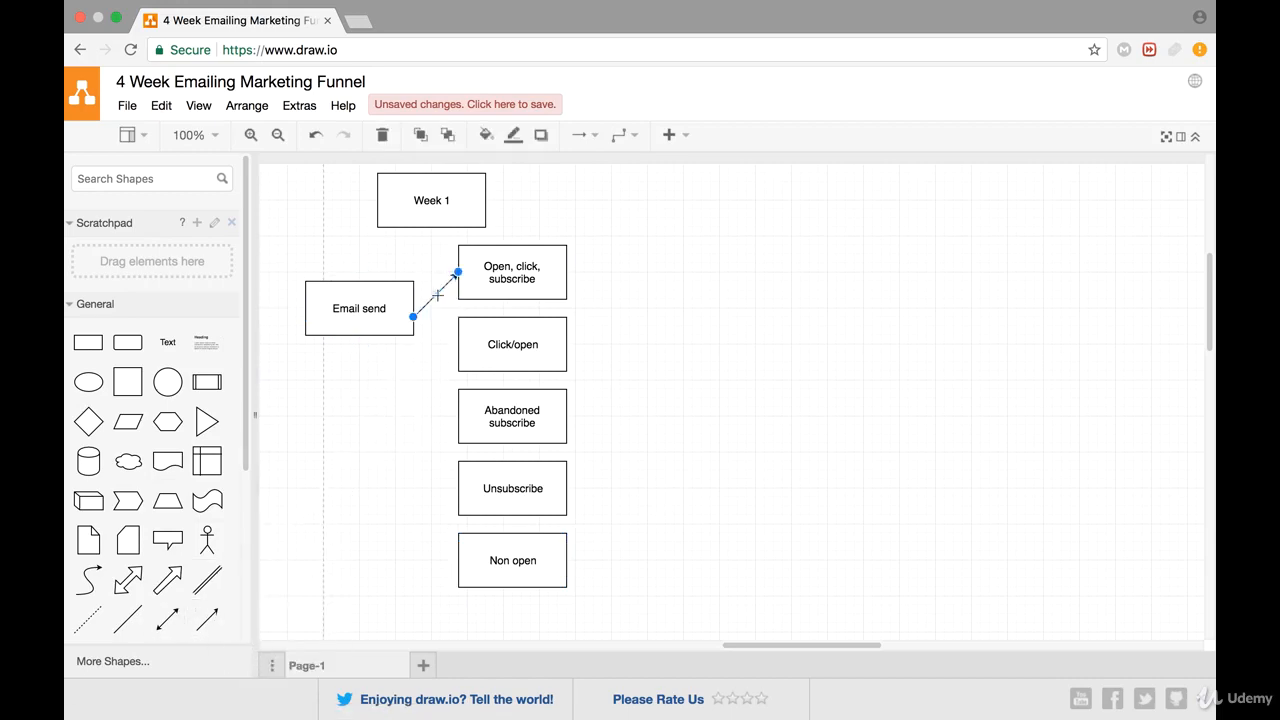
drag(416, 319, 422, 298)
drag(444, 287, 446, 287)
key(Up)
key(Up)
key(Left)
key(Left)
key(Left)
click(313, 427)
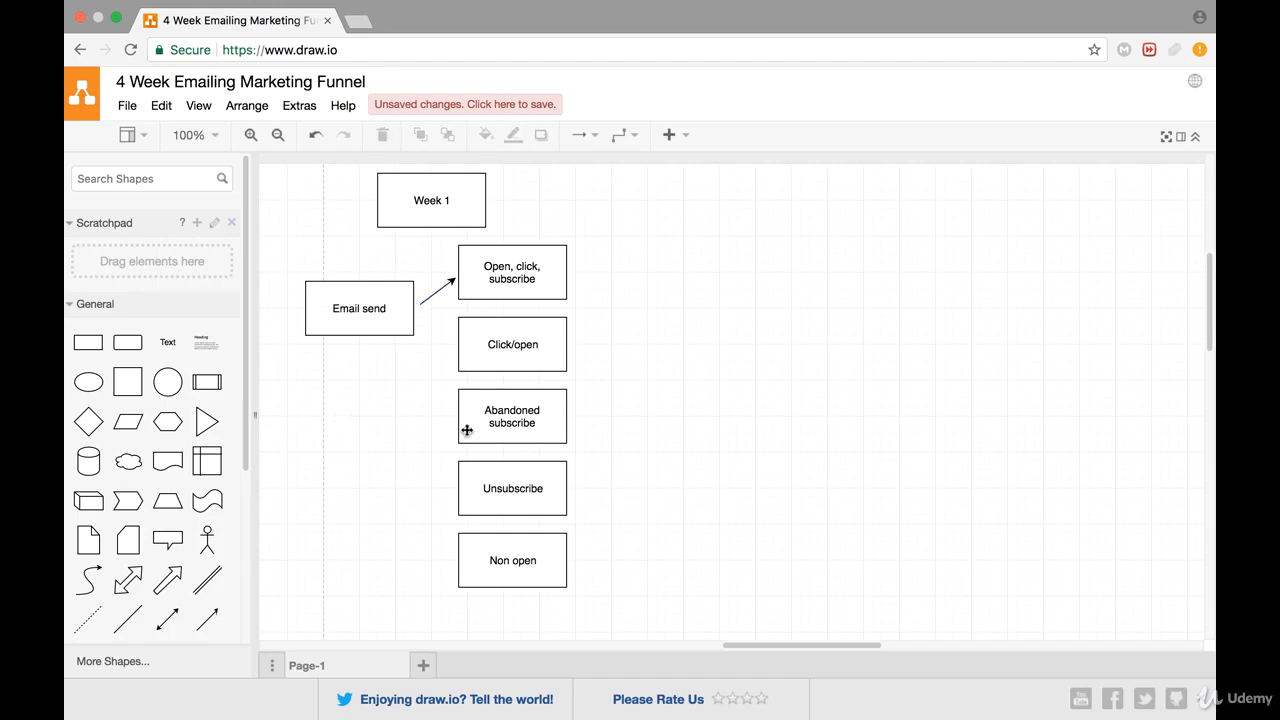
click(436, 290)
click(448, 366)
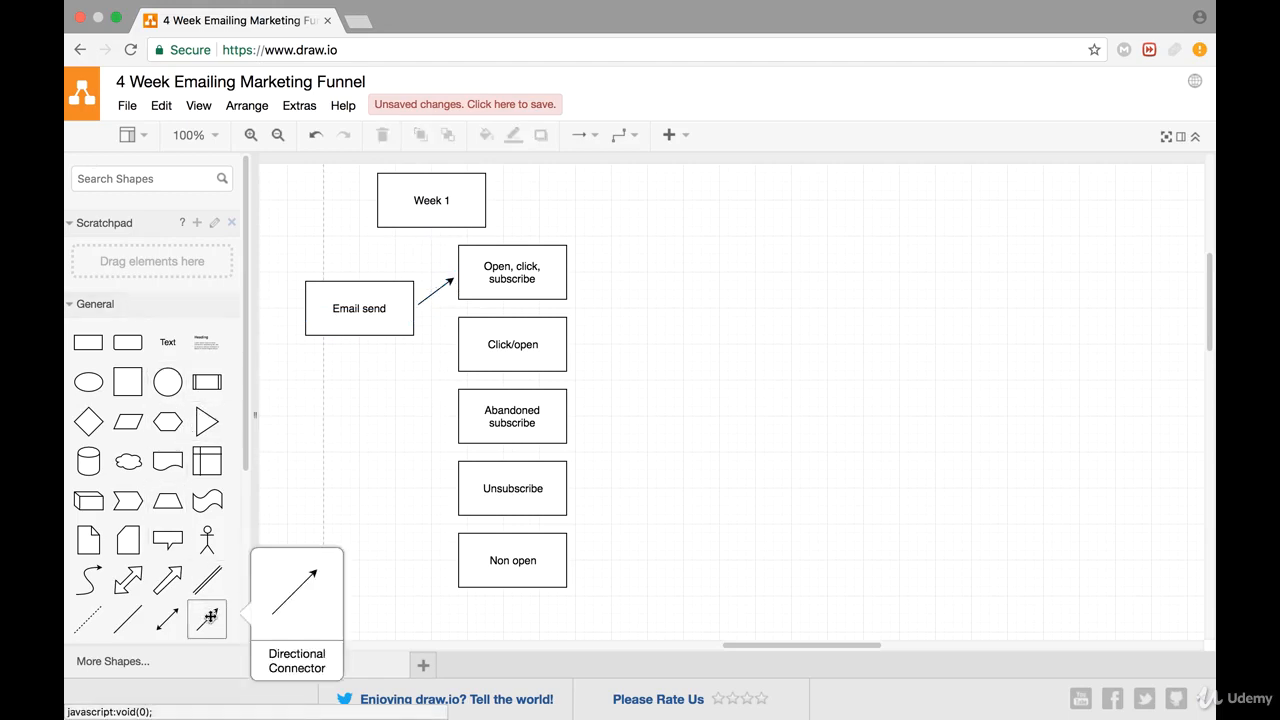
drag(206, 618, 420, 374)
click(421, 416)
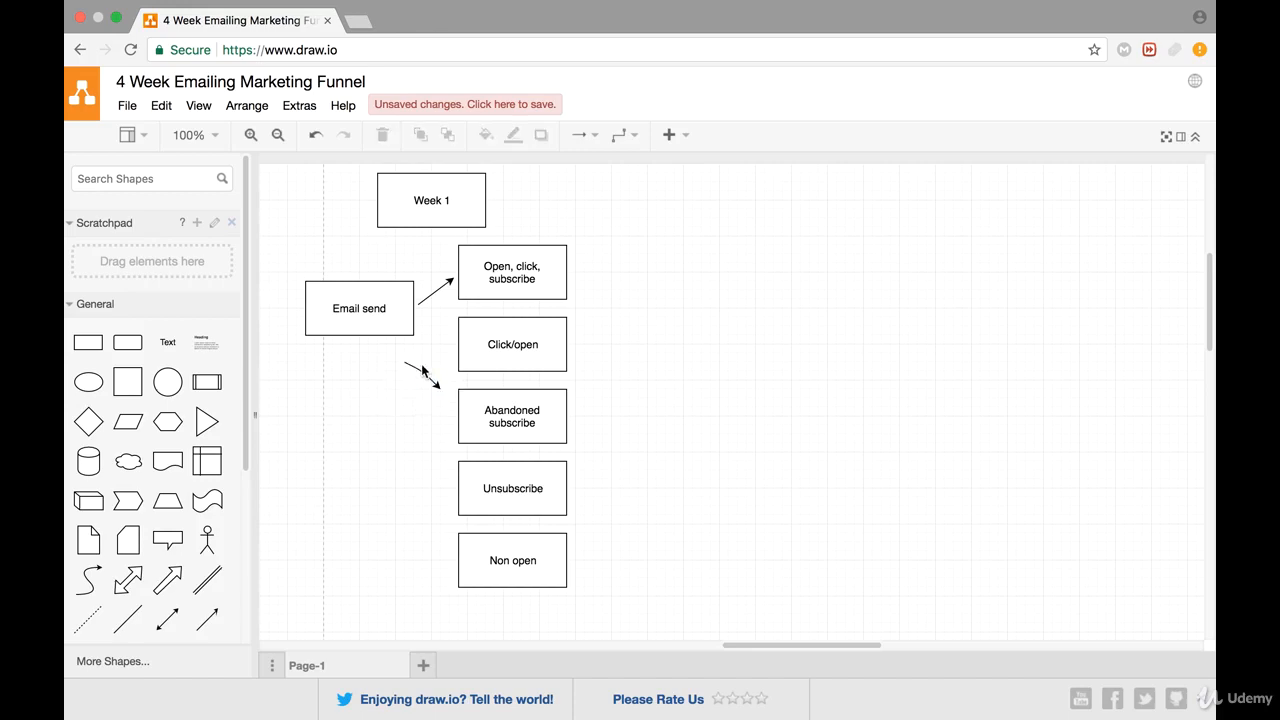
click(420, 374)
key(Delete)
Place a directional arrow pointing from the Email send box down to the Click/open box
drag(168, 612, 422, 328)
click(411, 402)
click(449, 375)
click(411, 385)
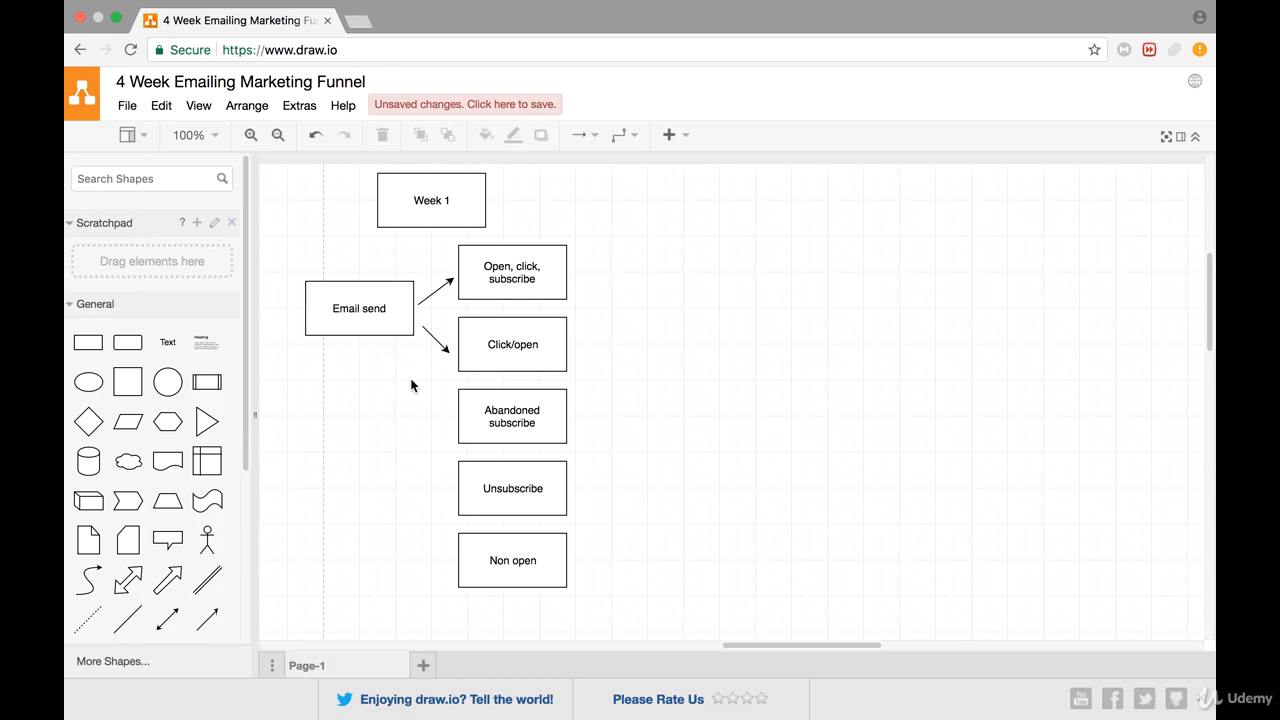